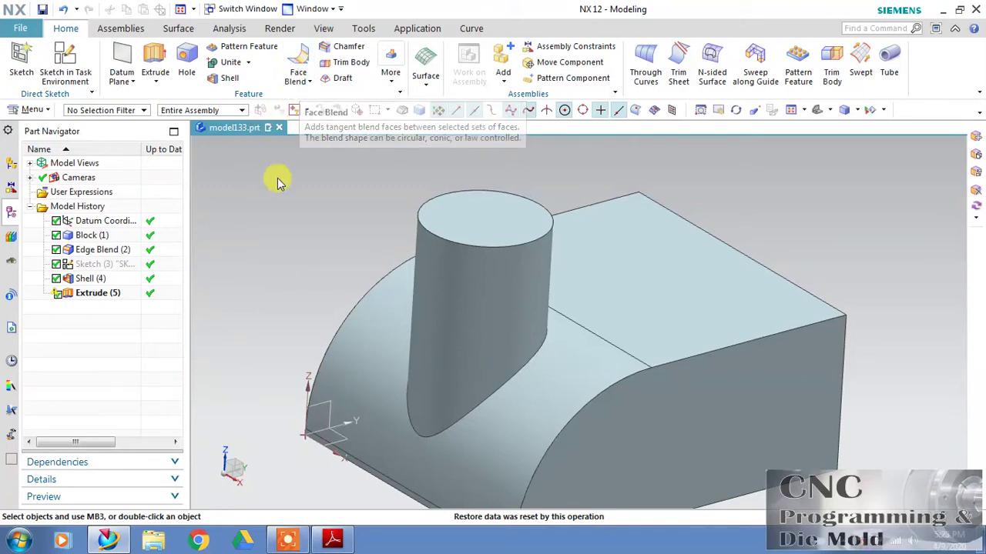
- Start a two-face Face Blend with a 5 mm radius between the cylinder's side face and the block's curved face, selecting single faces
{"action": "left_click", "coordinate": [312, 70]}
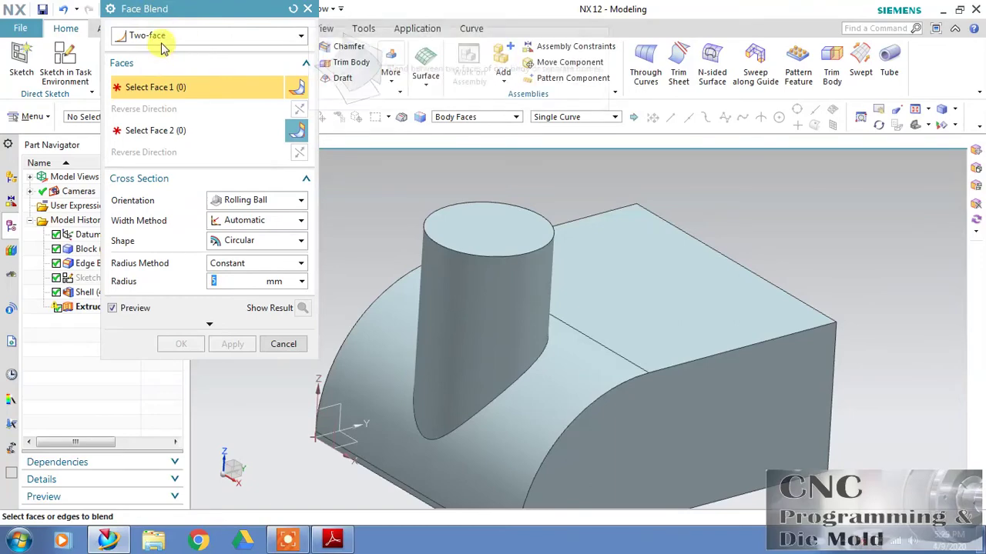
{"action": "left_click", "coordinate": [562, 374]}
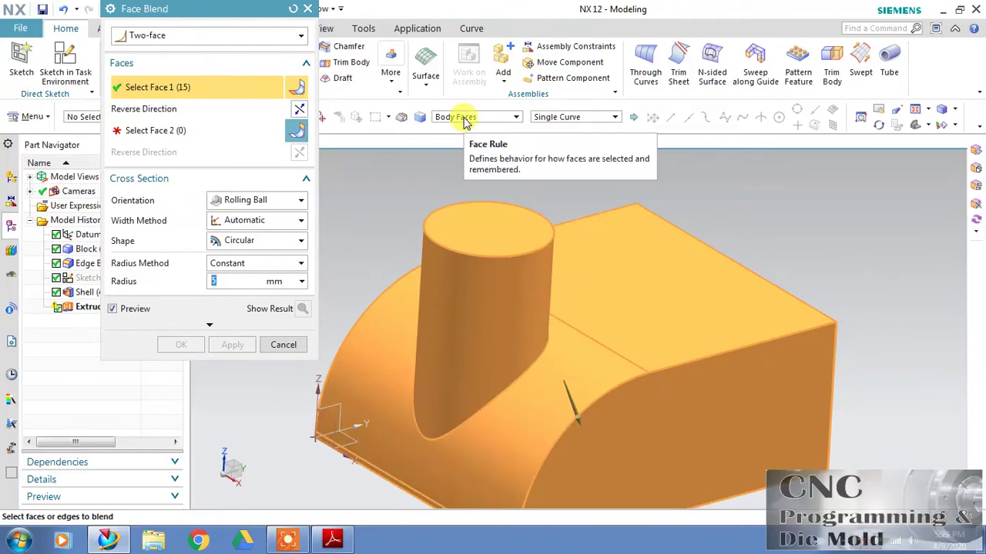
{"action": "left_click", "coordinate": [293, 9]}
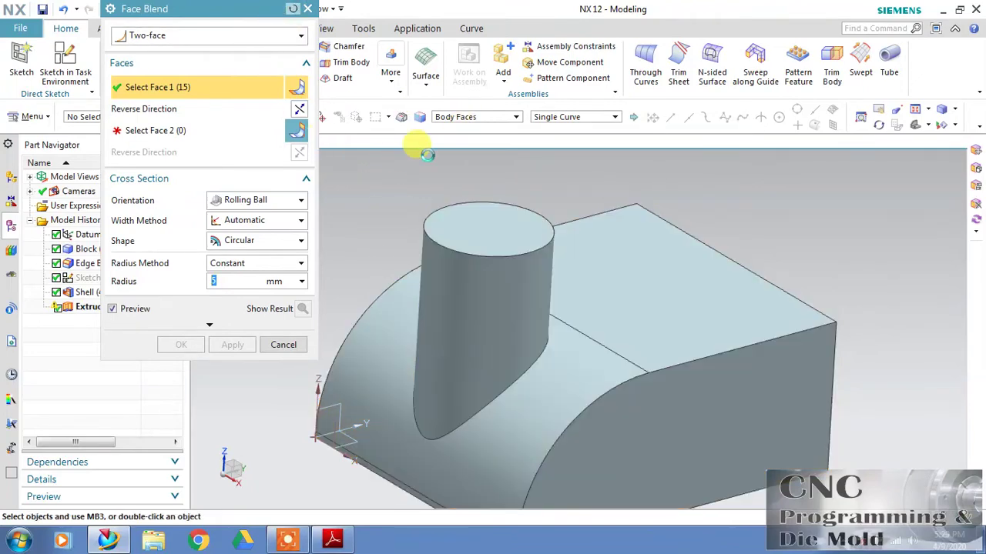
{"action": "left_click", "coordinate": [466, 117]}
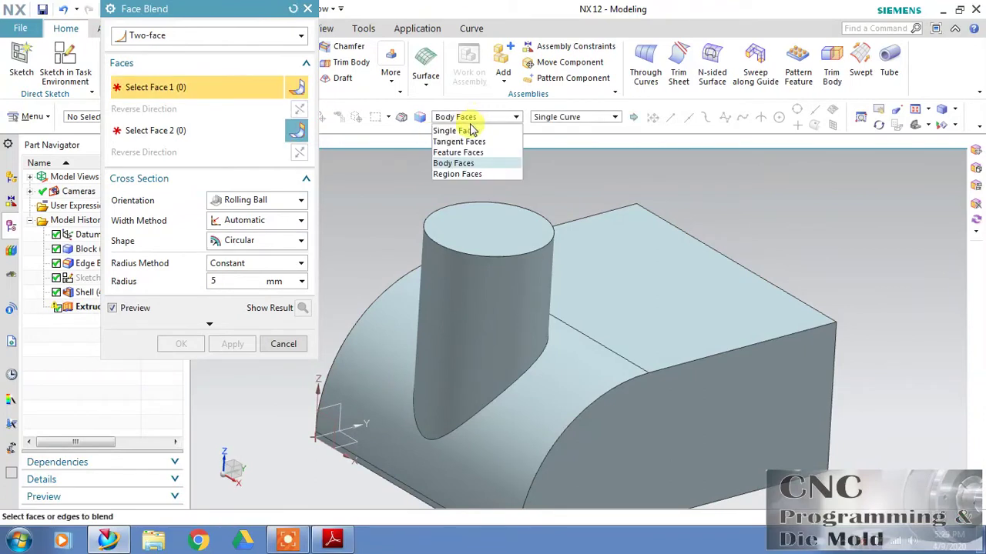
{"action": "left_click", "coordinate": [462, 131]}
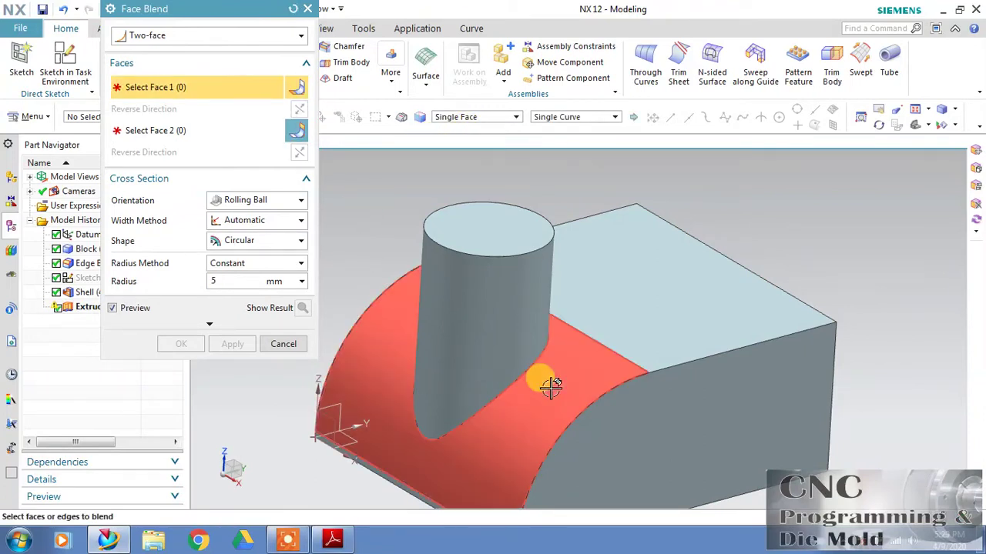
{"action": "left_click", "coordinate": [471, 307]}
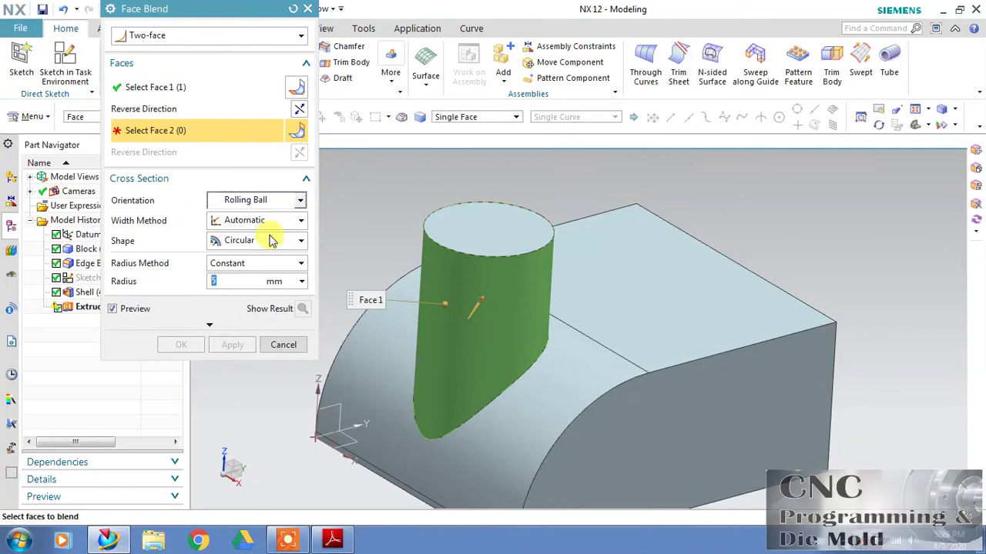
{"action": "left_click", "coordinate": [504, 407]}
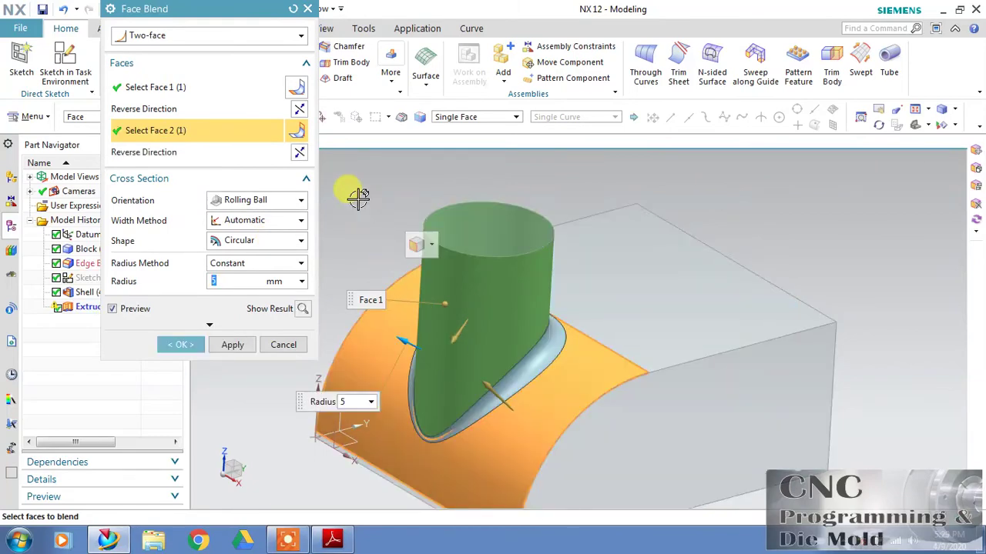
- Show the face blend's result, examine it around the cylinder base, and return to its settings
{"action": "mouse_move", "coordinate": [373, 183]}
{"action": "middle_mouse_down"}
{"action": "mouse_move", "coordinate": [363, 244]}
{"action": "mouse_move", "coordinate": [366, 202]}
{"action": "mouse_move", "coordinate": [378, 180]}
{"action": "mouse_move", "coordinate": [386, 188]}
{"action": "middle_mouse_up"}
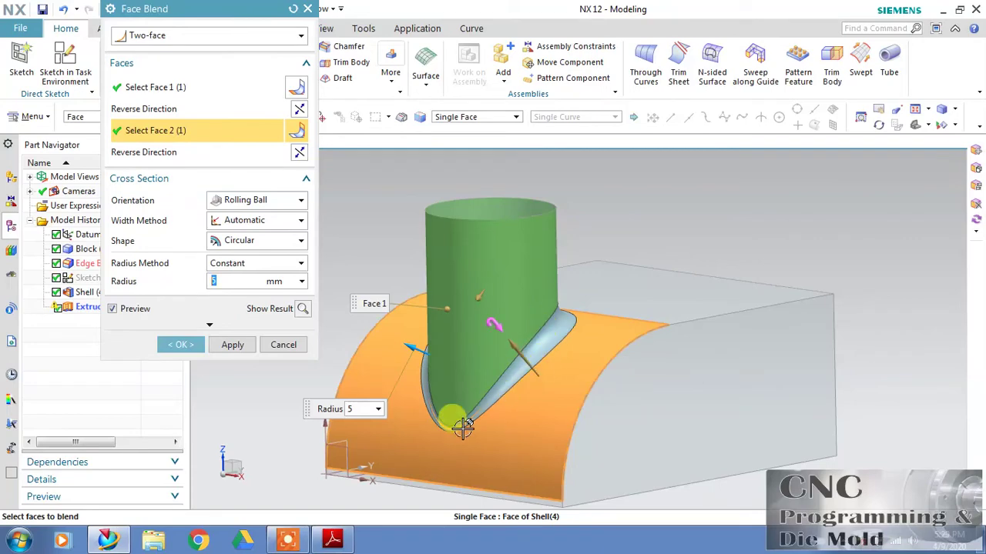
{"action": "left_click", "coordinate": [304, 309]}
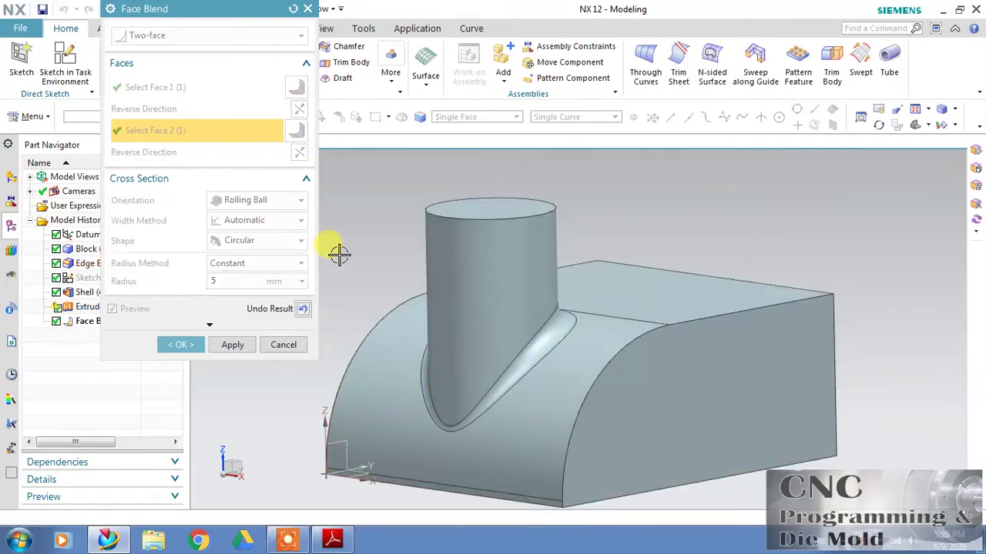
{"action": "mouse_move", "coordinate": [348, 258]}
{"action": "middle_mouse_down"}
{"action": "mouse_move", "coordinate": [370, 269]}
{"action": "mouse_move", "coordinate": [359, 301]}
{"action": "mouse_move", "coordinate": [352, 279]}
{"action": "mouse_move", "coordinate": [374, 238]}
{"action": "mouse_move", "coordinate": [334, 241]}
{"action": "mouse_move", "coordinate": [314, 265]}
{"action": "mouse_move", "coordinate": [331, 248]}
{"action": "mouse_move", "coordinate": [345, 258]}
{"action": "middle_mouse_up"}
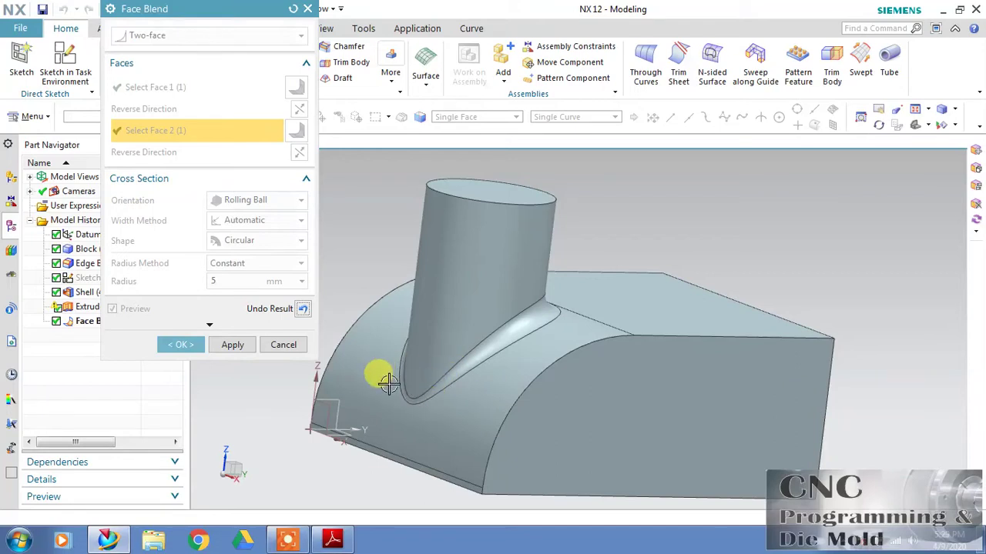
{"action": "left_click", "coordinate": [303, 309]}
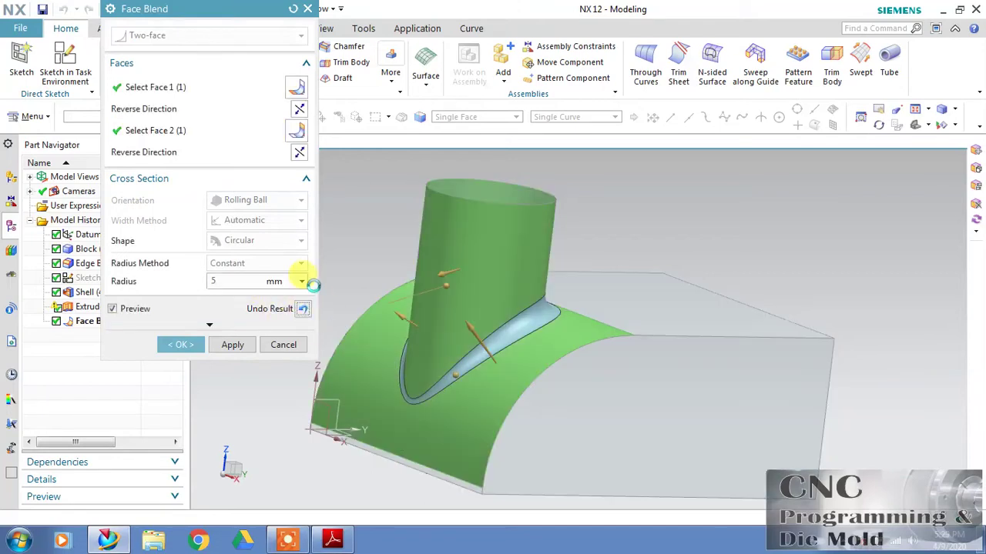
- Set the blend's width method to Constant with a 5 mm blend width and create the face blend
{"action": "left_click", "coordinate": [298, 221]}
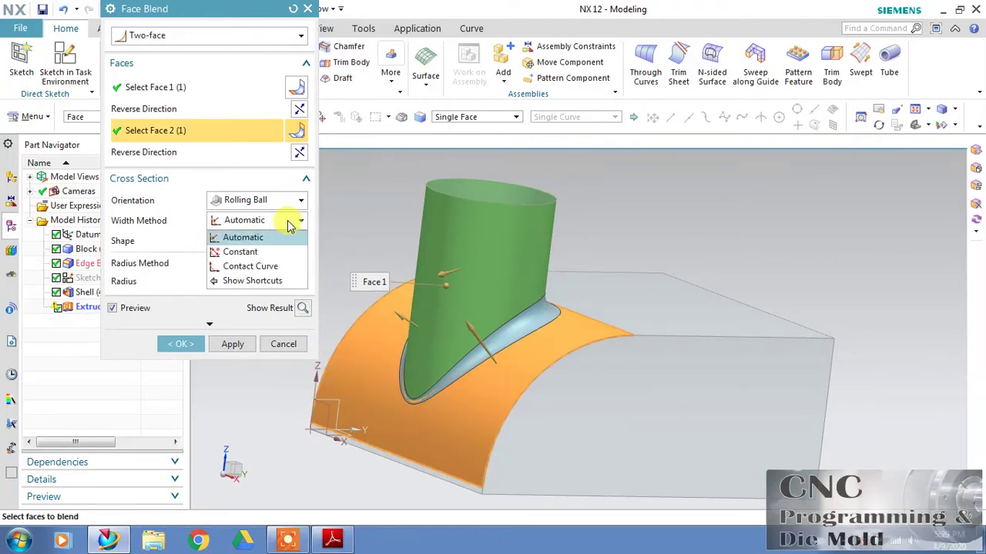
{"action": "left_click", "coordinate": [264, 252]}
{"action": "left_click", "coordinate": [305, 293]}
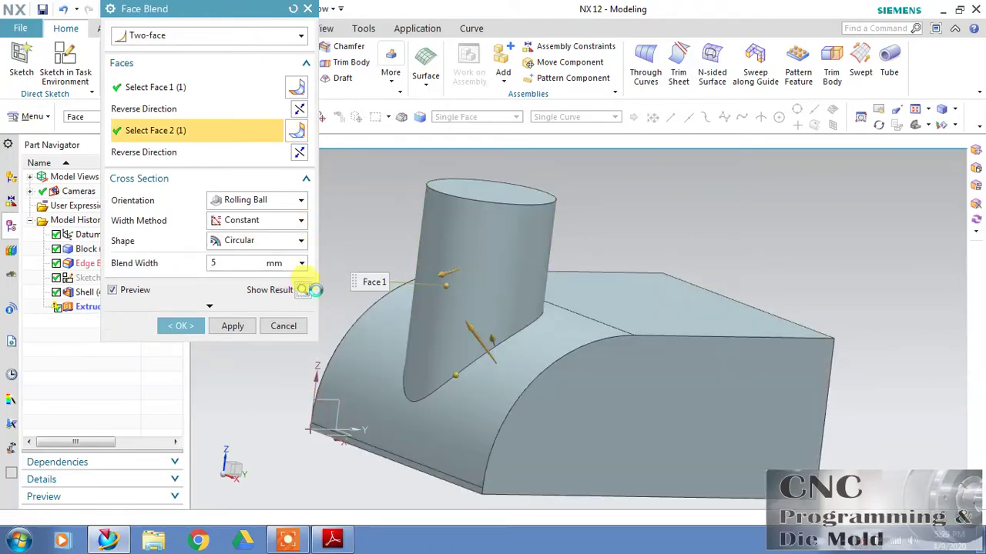
{"action": "middle_click", "coordinate": [379, 218]}
{"action": "middle_click_drag", "start_coordinate": [412, 228], "coordinate": [352, 206]}
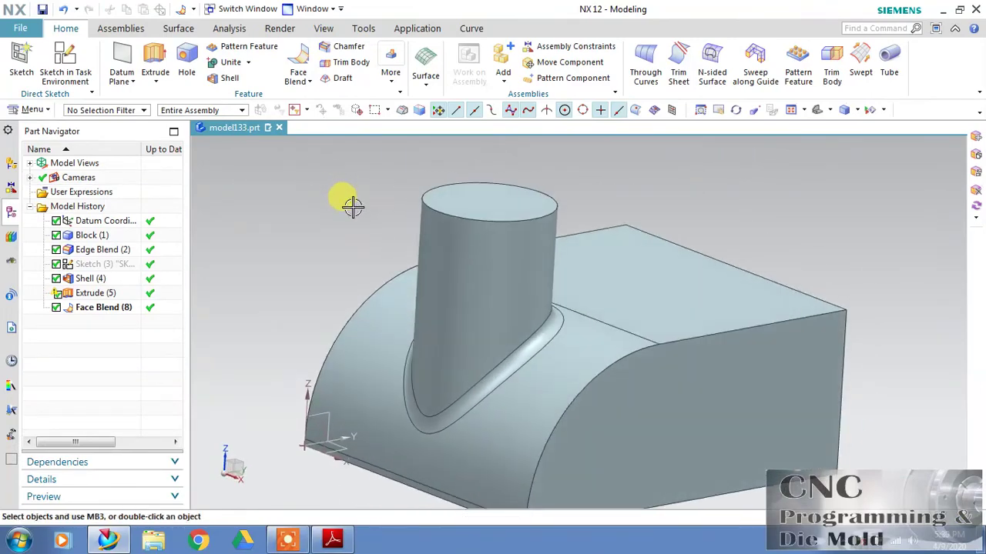
- Edit the face blend, trying a 6 mm blend width, and change its width method to Automatic
{"action": "double_click", "coordinate": [412, 398]}
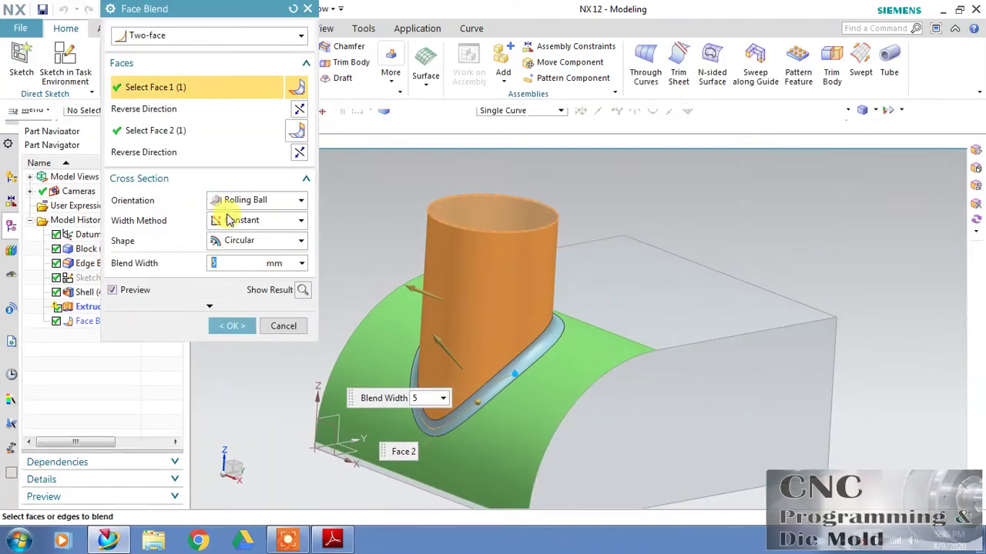
{"action": "key", "text": "F7"}
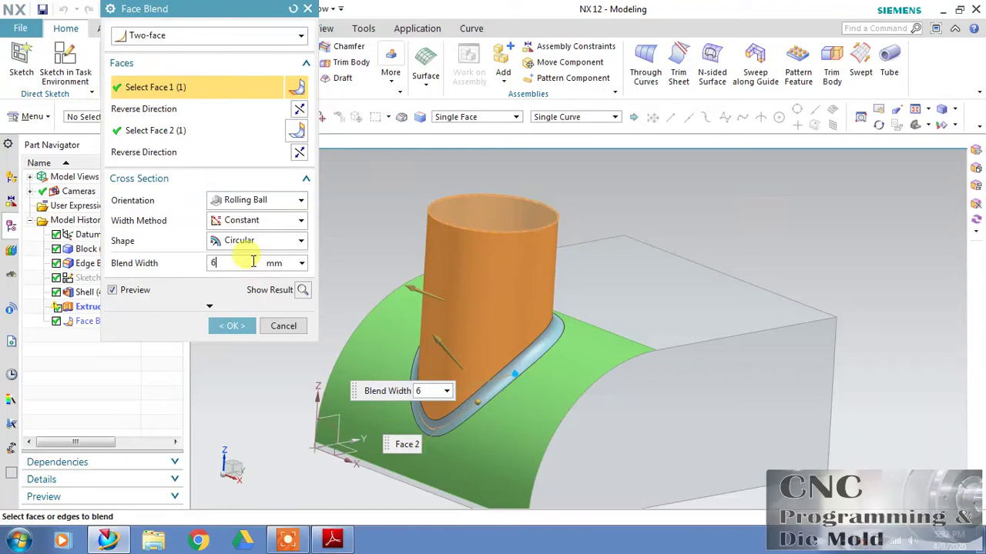
{"action": "left_click", "coordinate": [262, 221]}
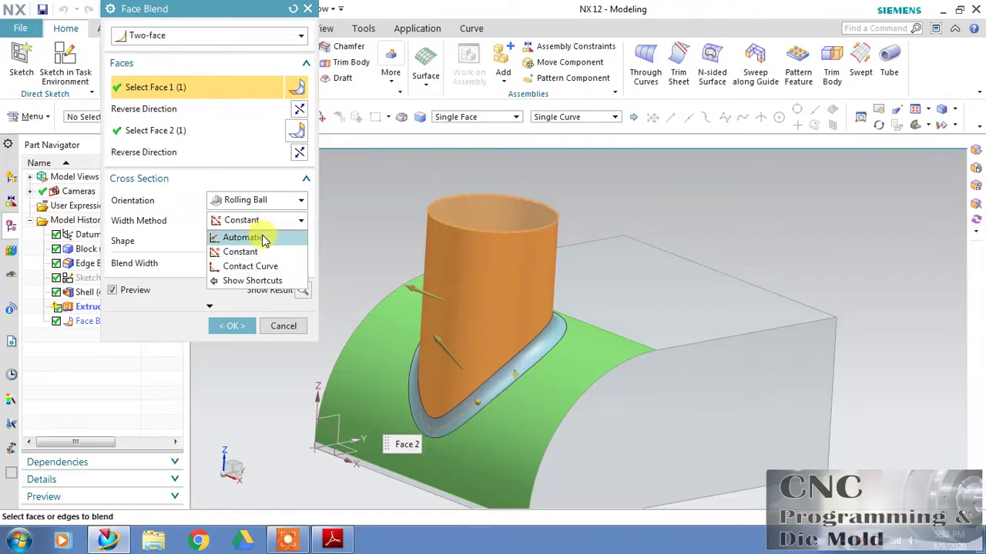
{"action": "left_click", "coordinate": [259, 235]}
{"action": "left_click", "coordinate": [232, 364]}
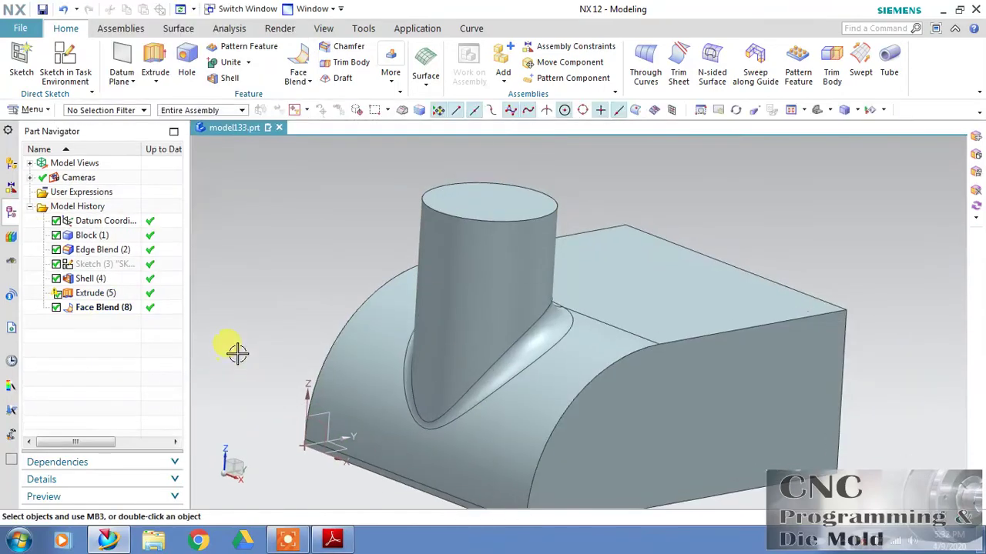
{"action": "mouse_move", "coordinate": [289, 266]}
{"action": "middle_mouse_down"}
{"action": "mouse_move", "coordinate": [264, 264]}
{"action": "mouse_move", "coordinate": [276, 265]}
{"action": "middle_mouse_up"}
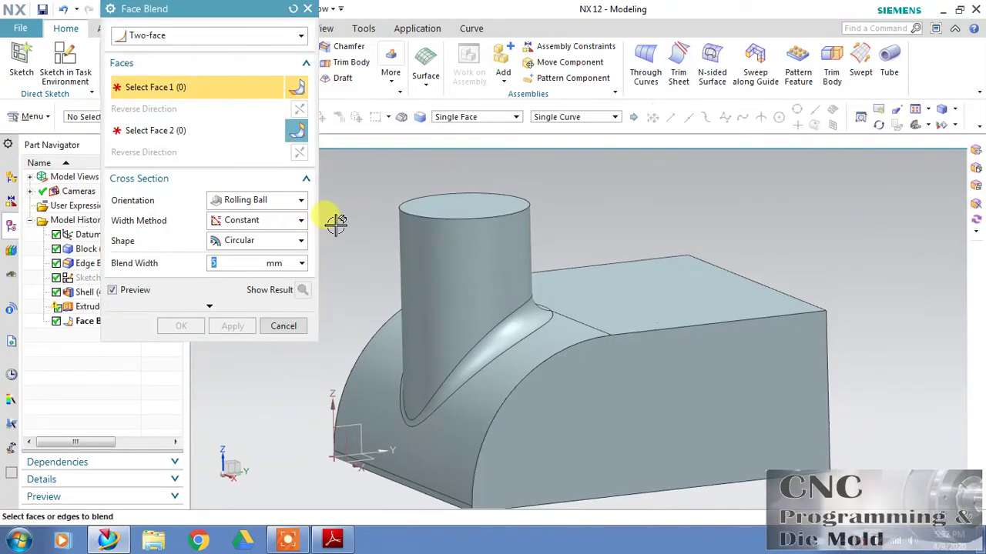
{"action": "left_click", "coordinate": [291, 221]}
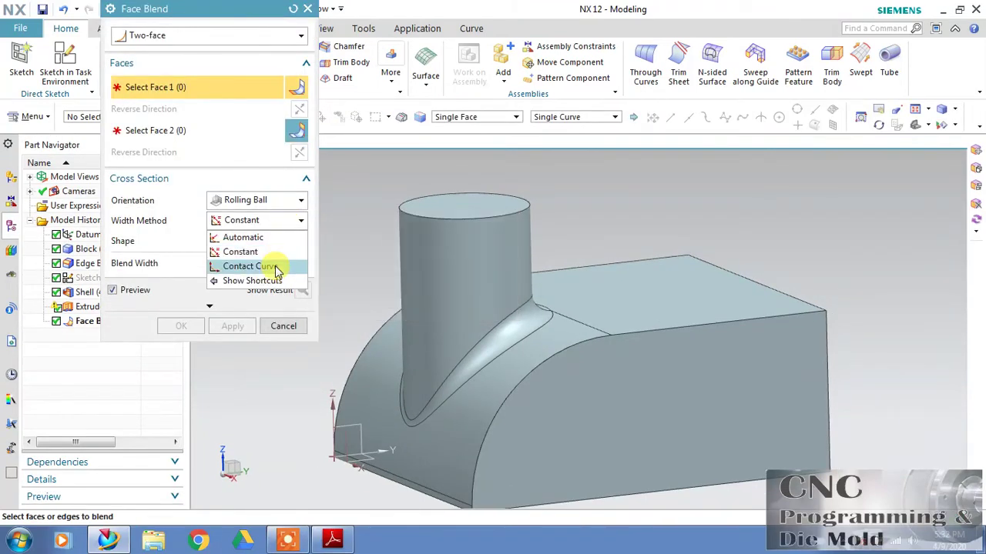
{"action": "left_click", "coordinate": [283, 325]}
{"action": "left_click", "coordinate": [285, 325]}
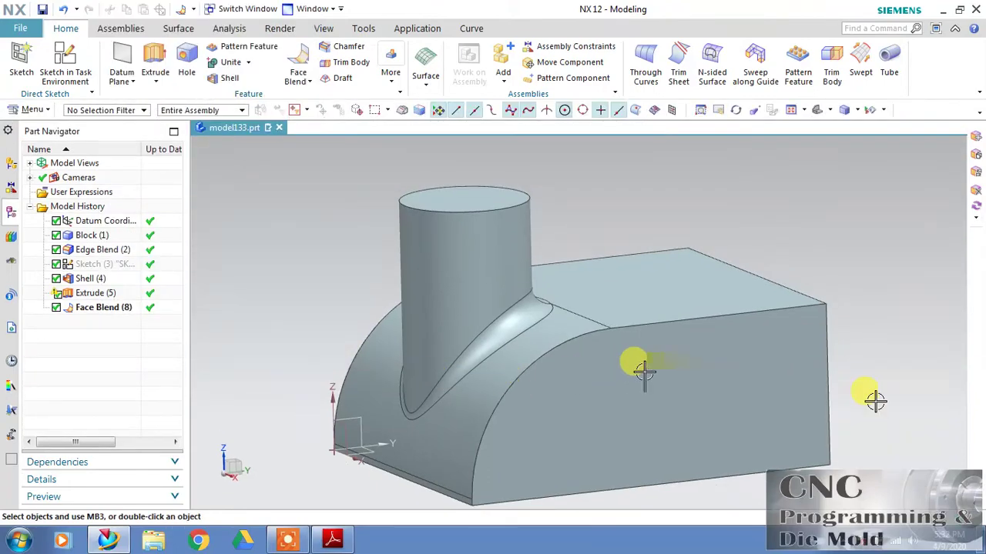
- Create a task-environment sketch on the shell's inner wall opposite the rounded side, with the X-axis as horizontal reference
{"action": "middle_click_drag", "start_coordinate": [875, 401], "coordinate": [761, 376]}
{"action": "middle_click_drag", "start_coordinate": [740, 288], "coordinate": [551, 212]}
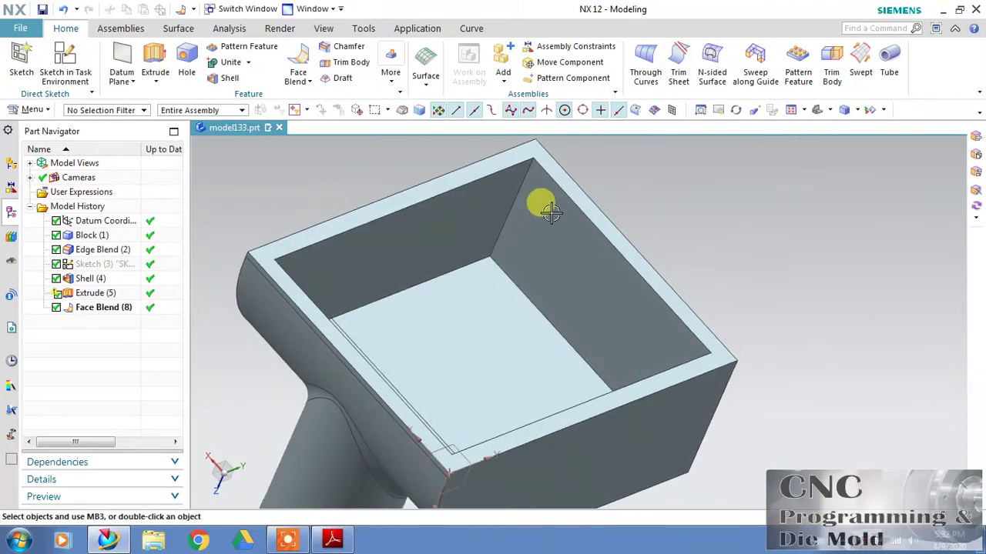
{"action": "left_click", "coordinate": [65, 60]}
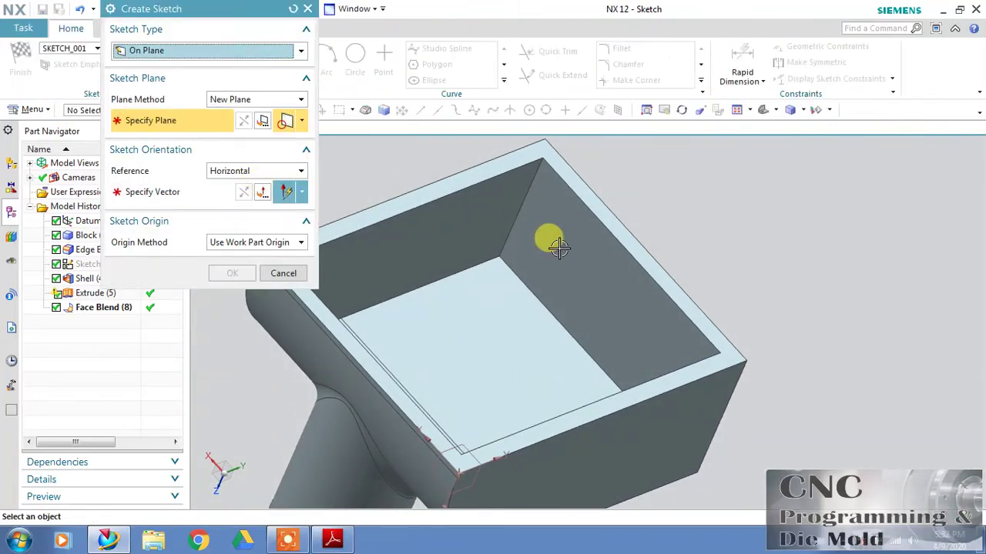
{"action": "left_click", "coordinate": [550, 240]}
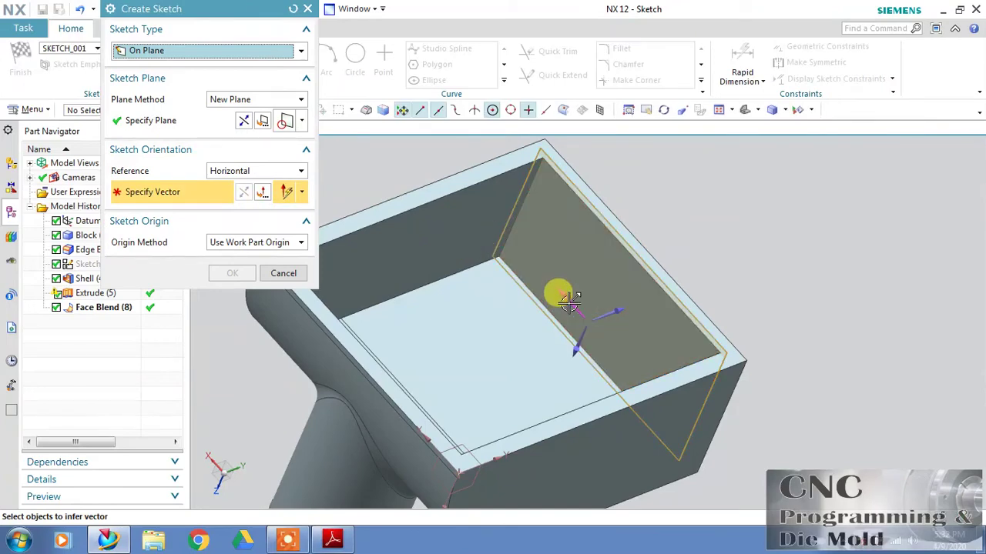
{"action": "left_click", "coordinate": [559, 293]}
{"action": "left_click", "coordinate": [231, 273]}
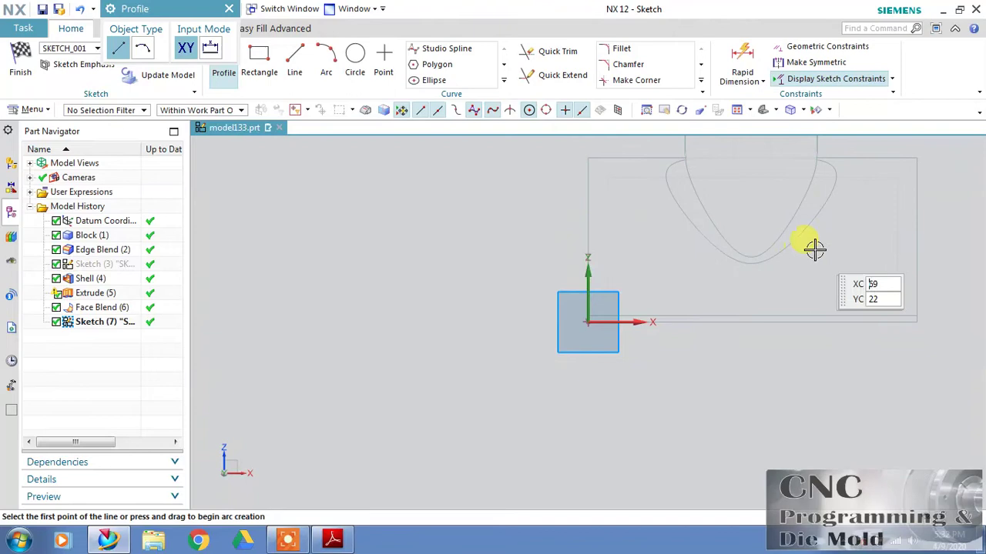
- Draw an arc of about 144.5 mm radius spanning the inner wall from side to side and finish the sketch
{"action": "left_click", "coordinate": [326, 60]}
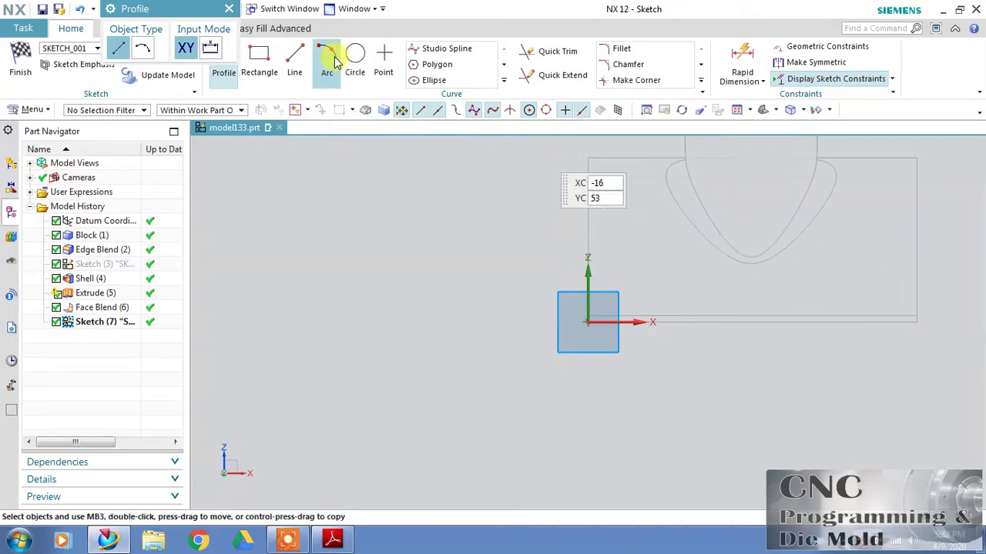
{"action": "left_click", "coordinate": [591, 254]}
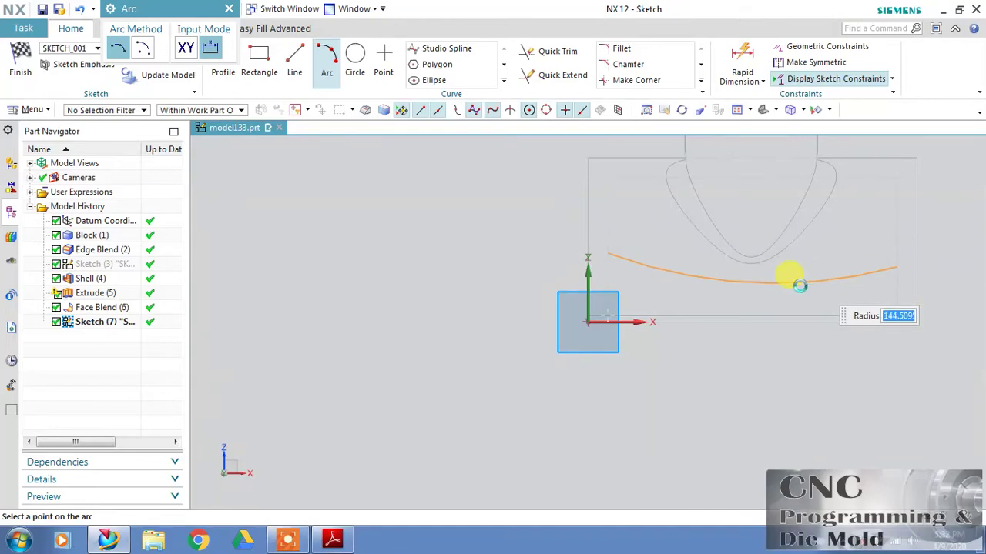
{"action": "left_click", "coordinate": [188, 186]}
{"action": "left_click", "coordinate": [21, 61]}
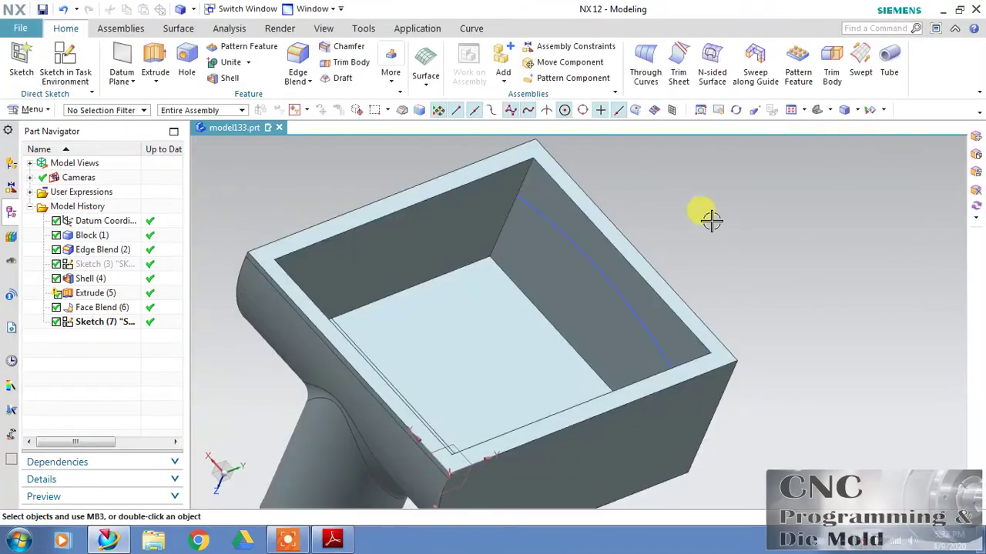
- Create a second task-environment sketch on the shell's flat inner floor, with the X-axis as horizontal reference
{"action": "left_click", "coordinate": [64, 58]}
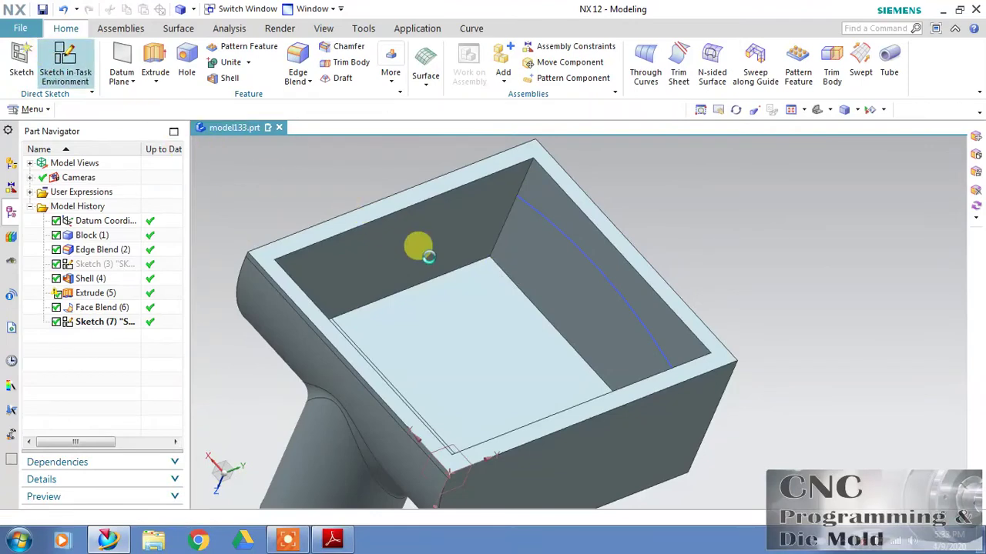
{"action": "left_click", "coordinate": [485, 329]}
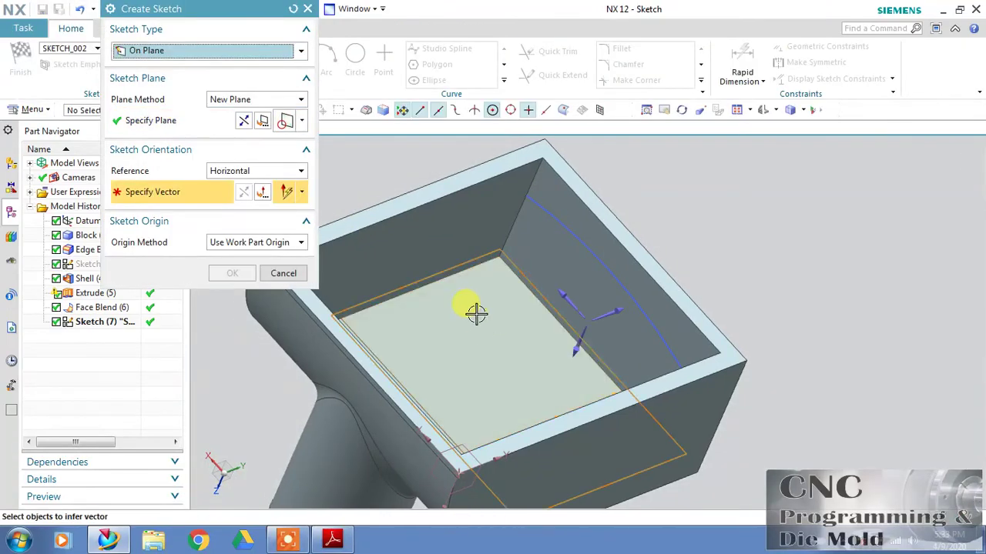
{"action": "left_click", "coordinate": [568, 295]}
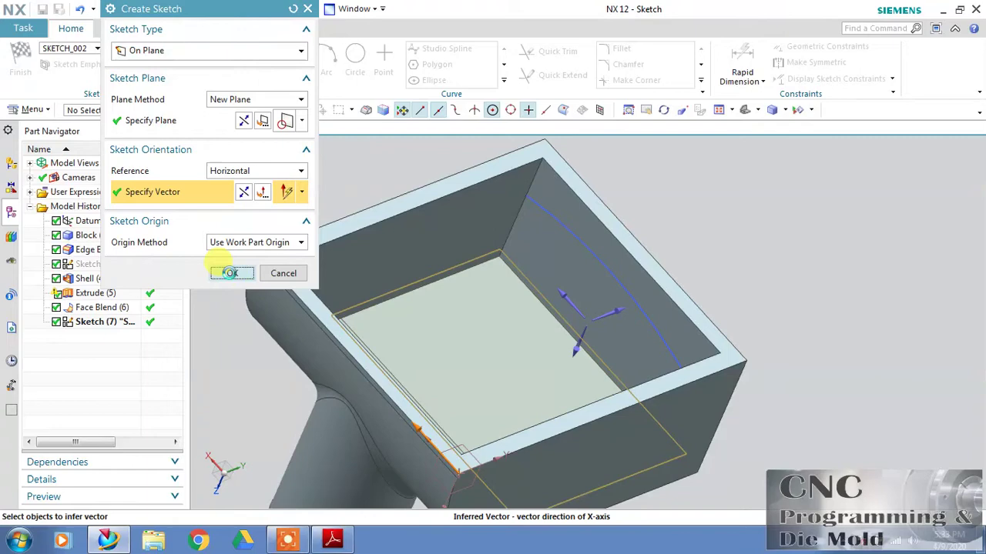
{"action": "left_click", "coordinate": [232, 273]}
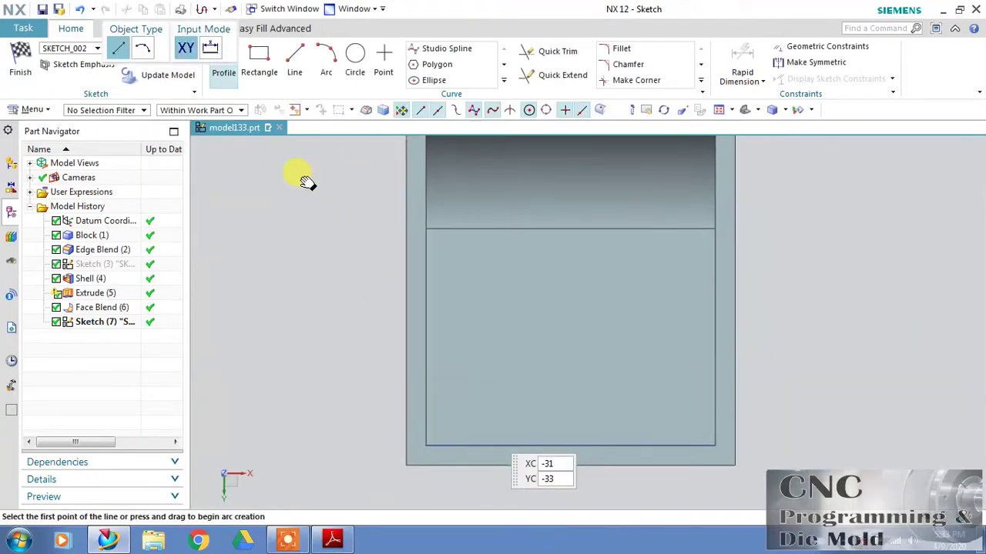
- Draw an arc across the inner floor from side to side, bulging toward the wall that carries the first arc, and finish the sketch
{"action": "left_click", "coordinate": [323, 70]}
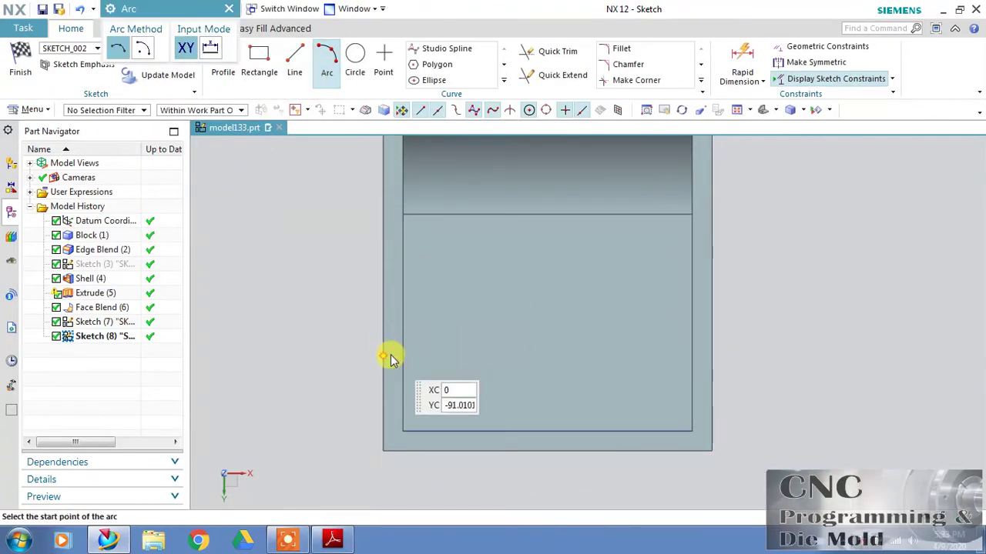
{"action": "left_click", "coordinate": [451, 372]}
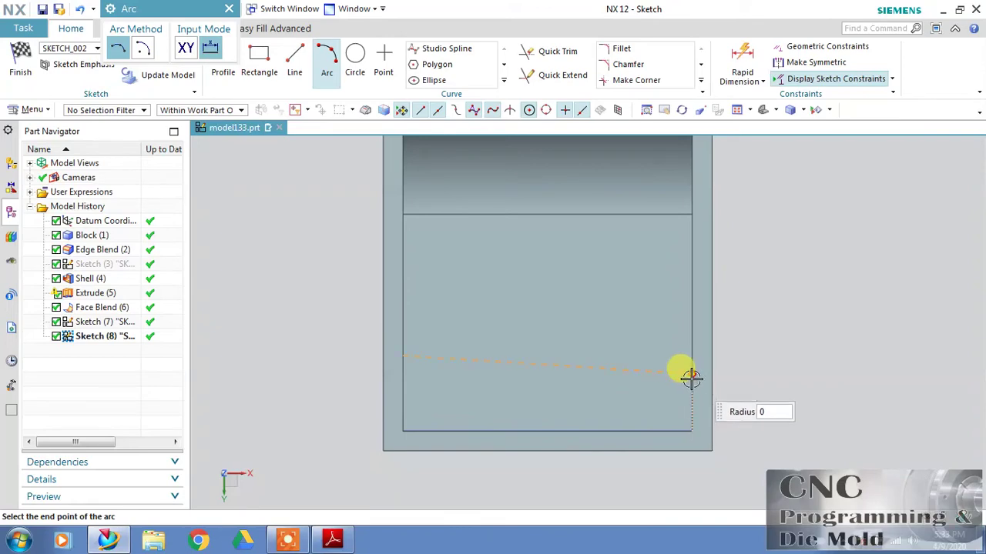
{"action": "left_click", "coordinate": [630, 384]}
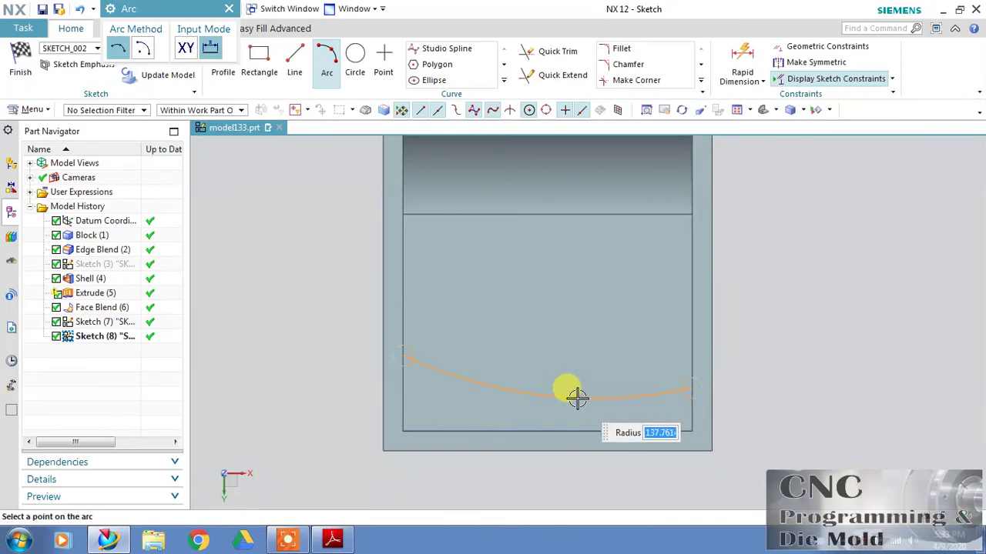
{"action": "left_click", "coordinate": [528, 298]}
{"action": "left_click", "coordinate": [21, 63]}
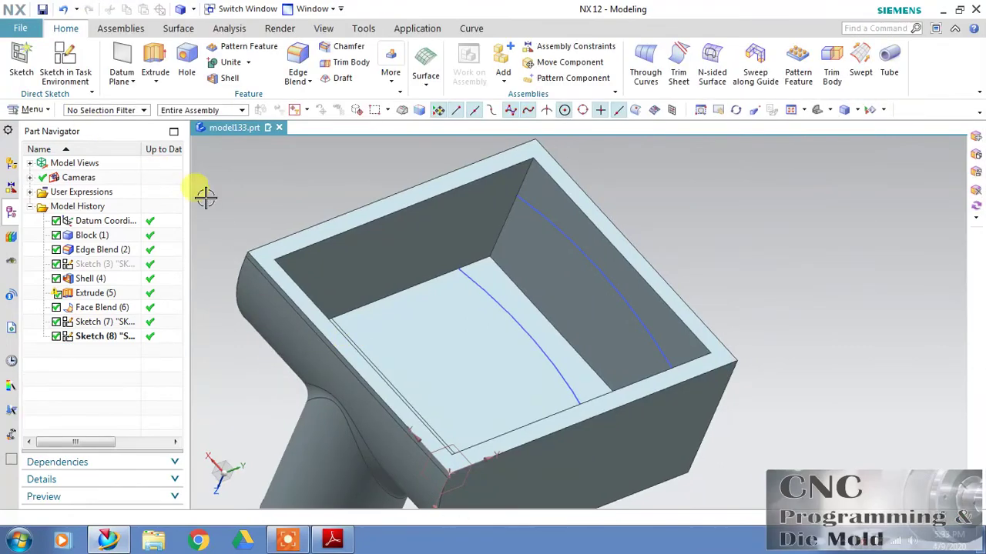
{"action": "mouse_move", "coordinate": [754, 321]}
{"action": "middle_mouse_down"}
{"action": "mouse_move", "coordinate": [761, 268]}
{"action": "mouse_move", "coordinate": [774, 312]}
{"action": "middle_mouse_up"}
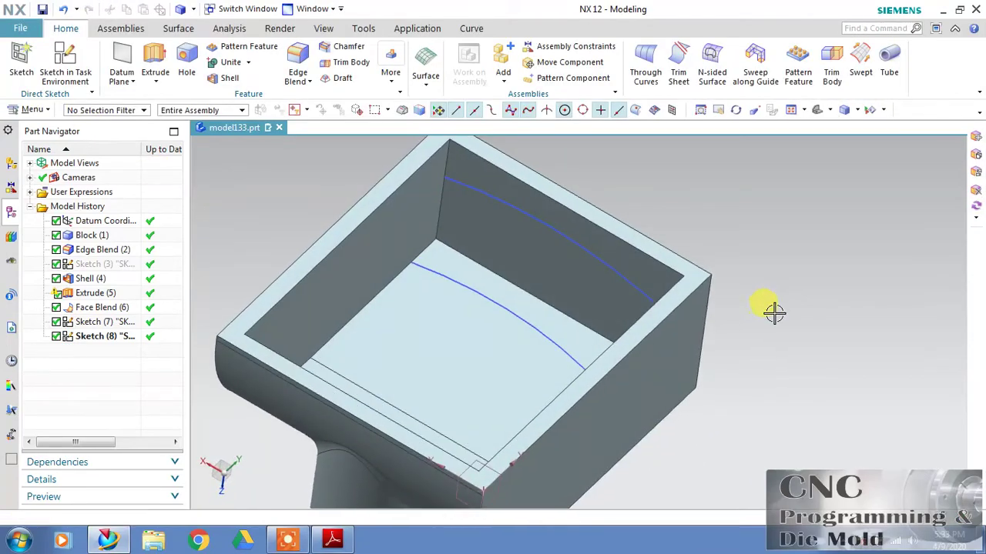
- Start a two-face Face Blend with the inner wall carrying the arc as Face 1 and the inner floor as Face 2
{"action": "left_click", "coordinate": [297, 60]}
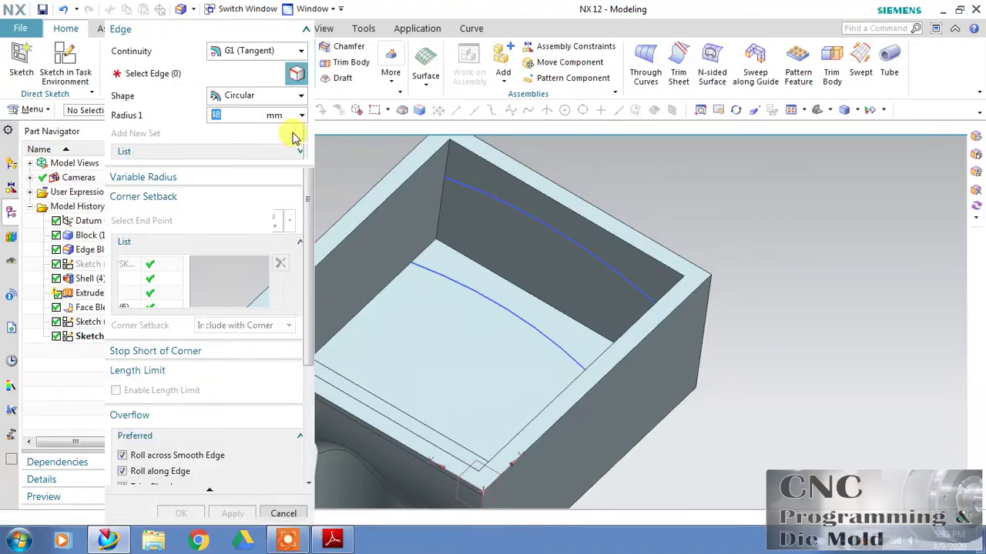
{"action": "left_click", "coordinate": [295, 509]}
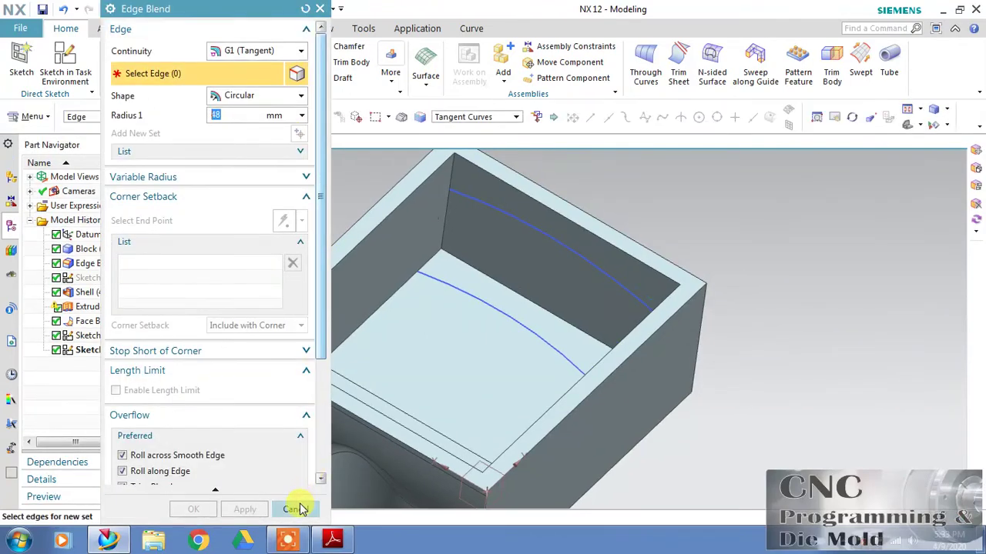
{"action": "left_click", "coordinate": [309, 82]}
{"action": "left_click", "coordinate": [317, 118]}
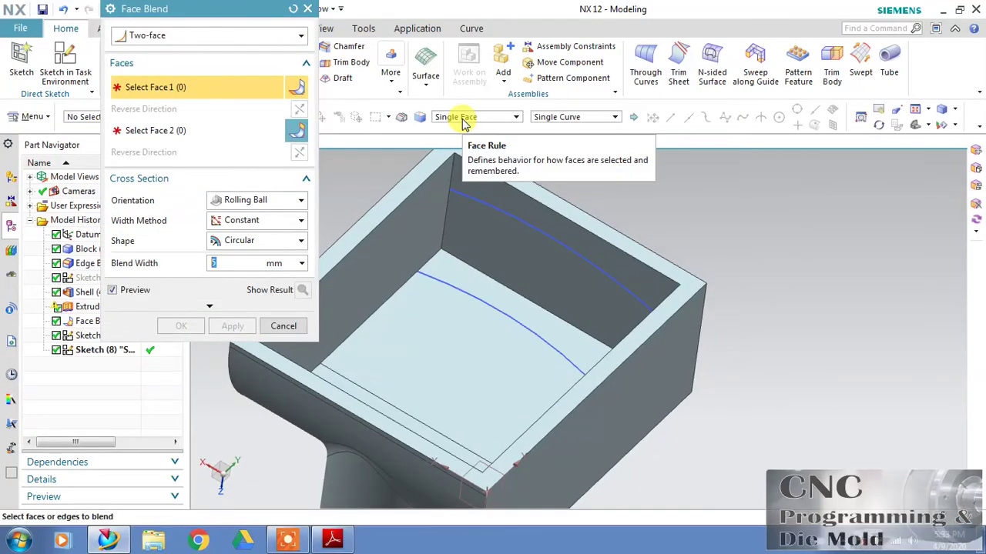
{"action": "left_click", "coordinate": [490, 219]}
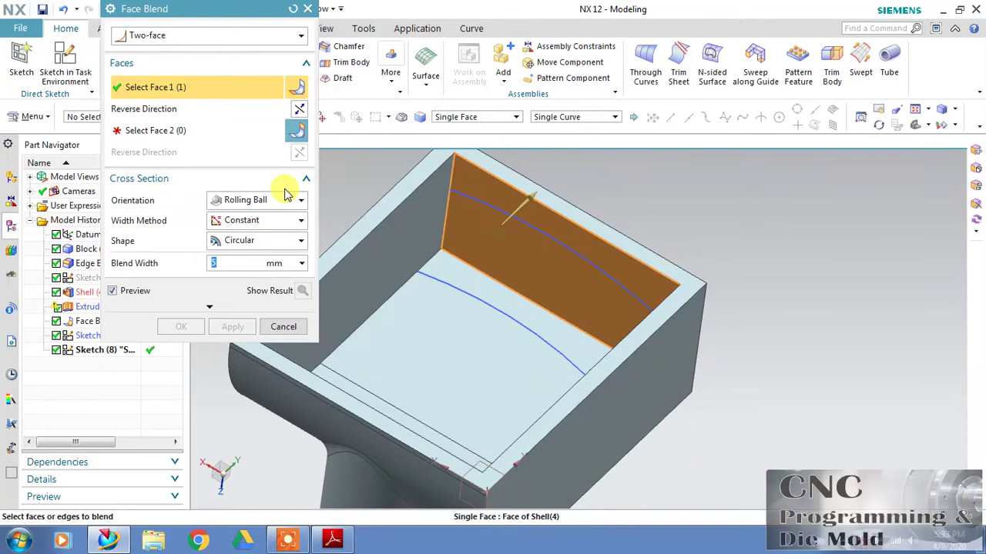
{"action": "left_click", "coordinate": [220, 131]}
{"action": "left_click", "coordinate": [428, 333]}
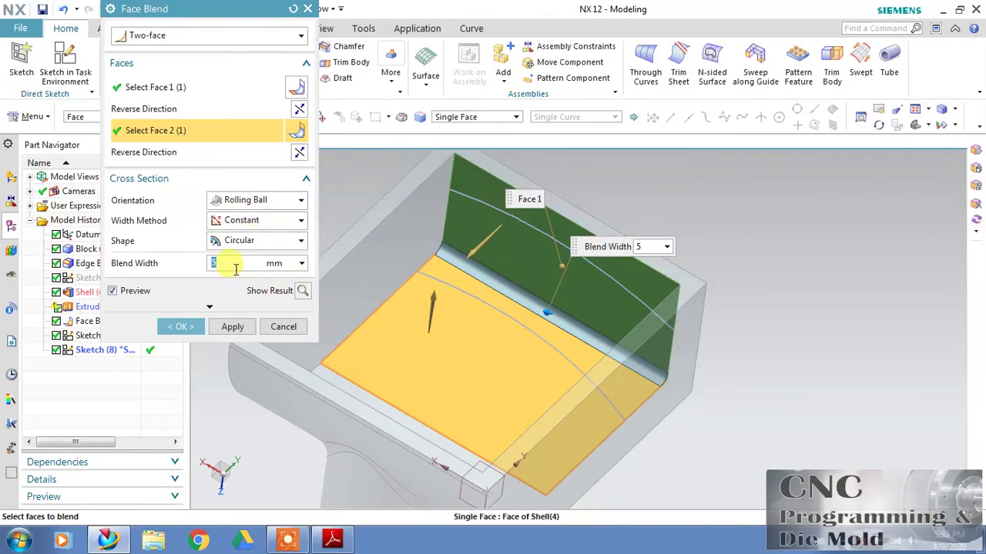
- Try a constant 12 mm blend width, show the resulting blend and undo that result
{"action": "left_click", "coordinate": [301, 294]}
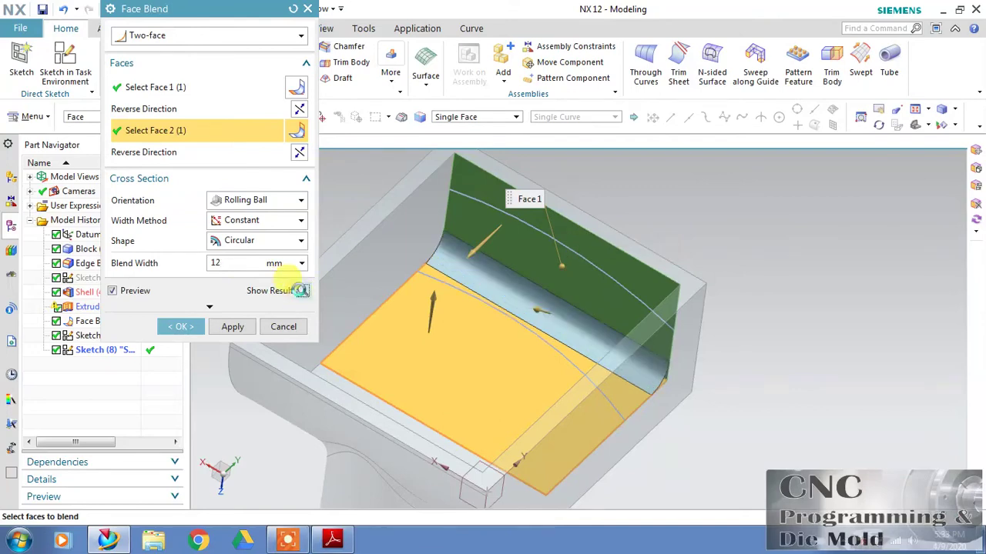
{"action": "mouse_move", "coordinate": [680, 244]}
{"action": "middle_mouse_down"}
{"action": "mouse_move", "coordinate": [704, 262]}
{"action": "mouse_move", "coordinate": [660, 236]}
{"action": "mouse_move", "coordinate": [667, 243]}
{"action": "middle_mouse_up"}
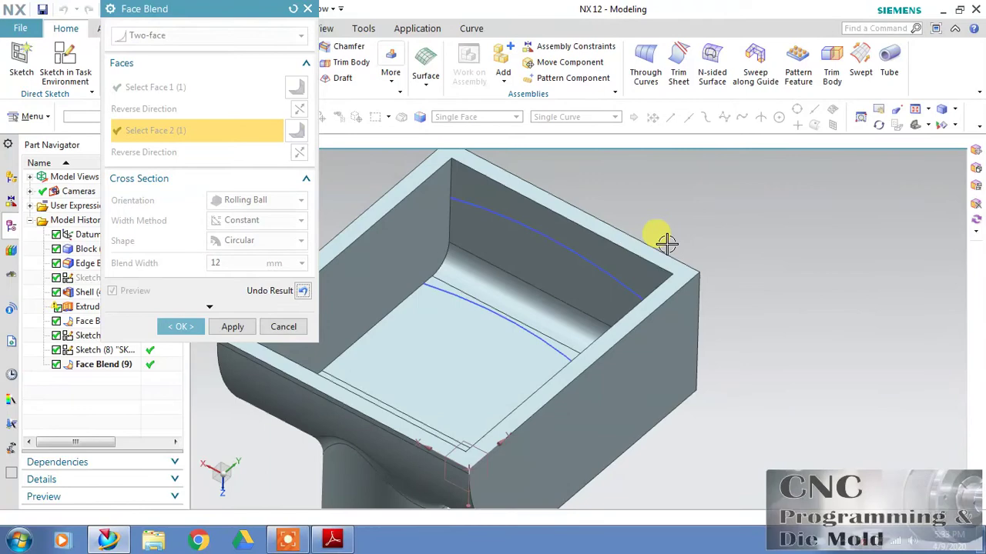
{"action": "left_click", "coordinate": [302, 292]}
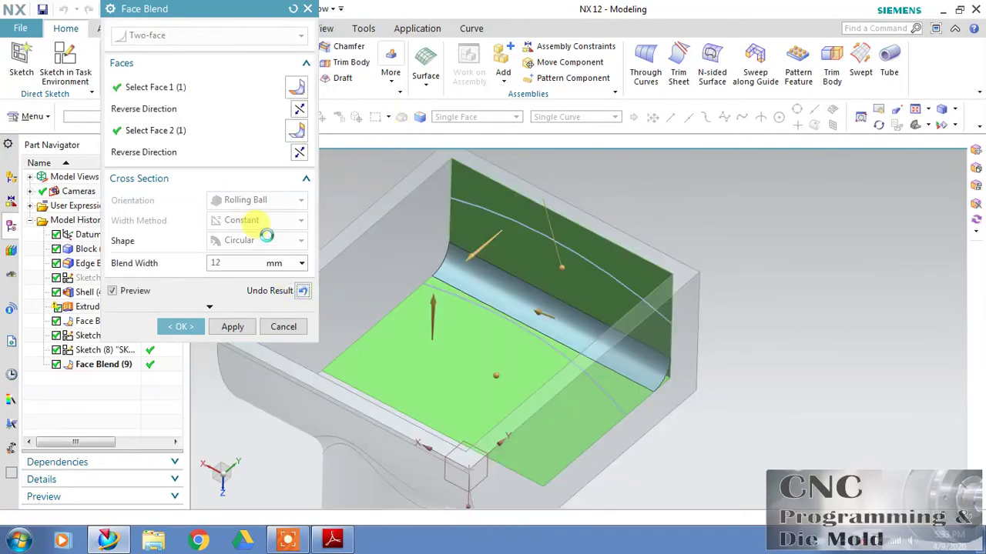
- Set the width method to Contact Curve, using the wall arc as Contact Curve 1 and the floor arc as Contact Curve 2, and create the blend
{"action": "left_click", "coordinate": [261, 220]}
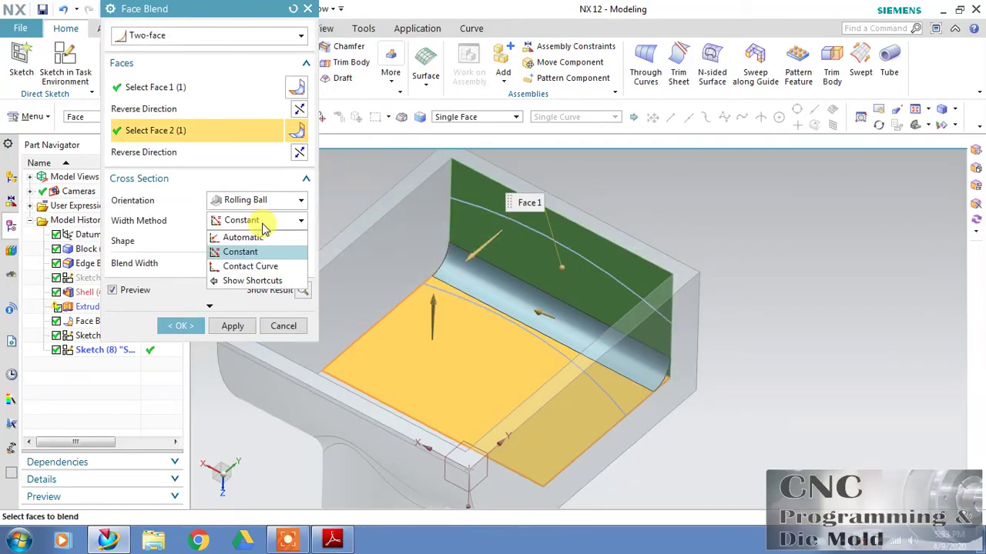
{"action": "left_click", "coordinate": [247, 273]}
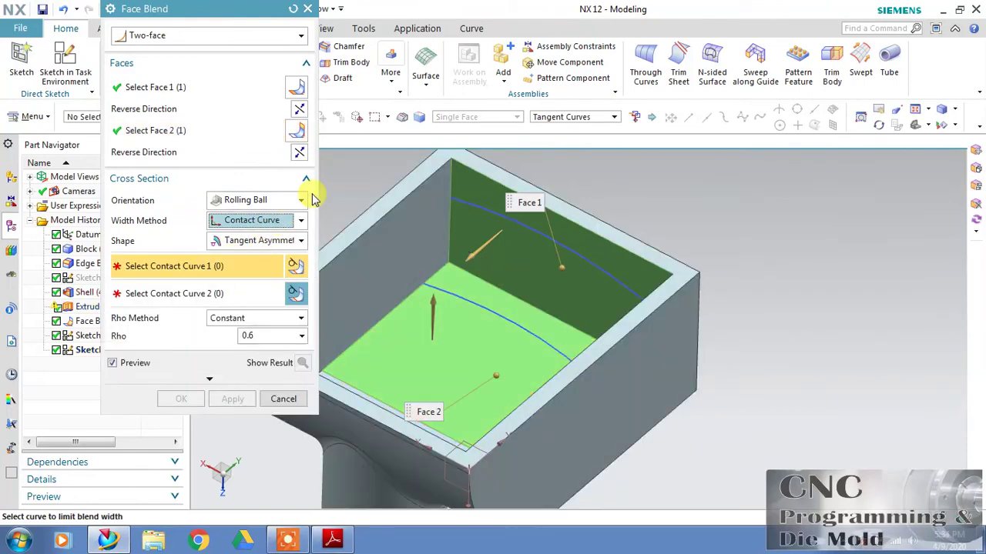
{"action": "left_click", "coordinate": [470, 197]}
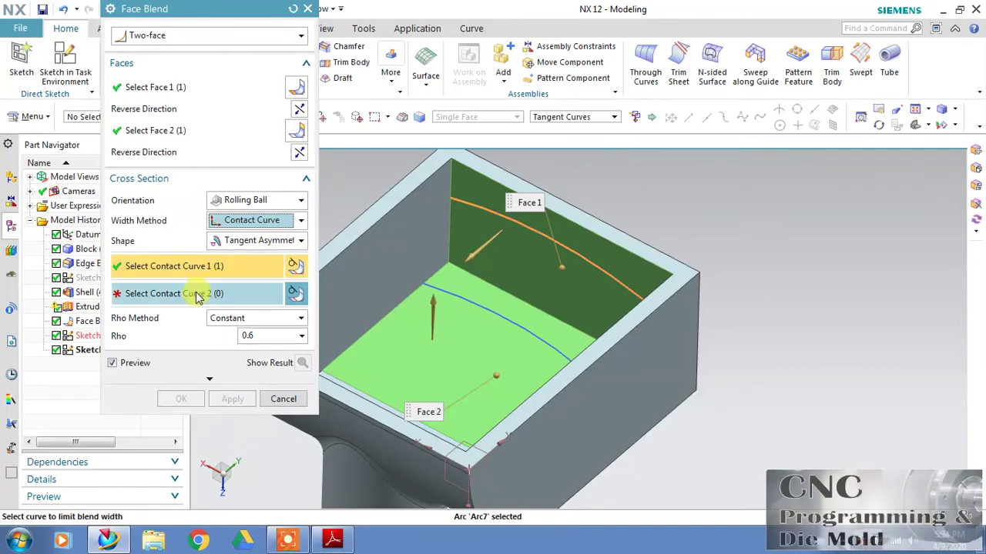
{"action": "left_click", "coordinate": [286, 291]}
{"action": "left_click", "coordinate": [460, 293]}
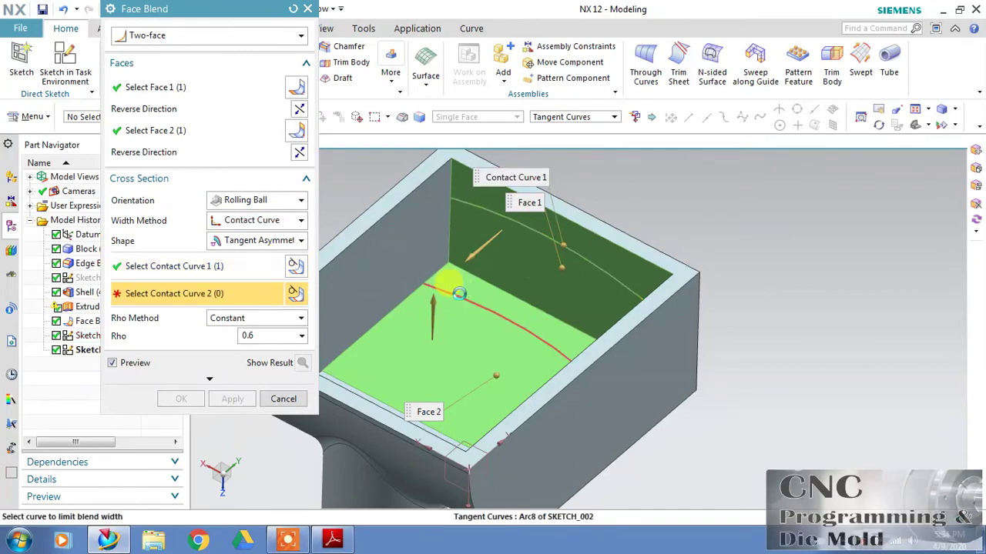
{"action": "mouse_move", "coordinate": [640, 208]}
{"action": "middle_mouse_down"}
{"action": "mouse_move", "coordinate": [669, 214]}
{"action": "mouse_move", "coordinate": [623, 194]}
{"action": "mouse_move", "coordinate": [625, 205]}
{"action": "middle_mouse_up"}
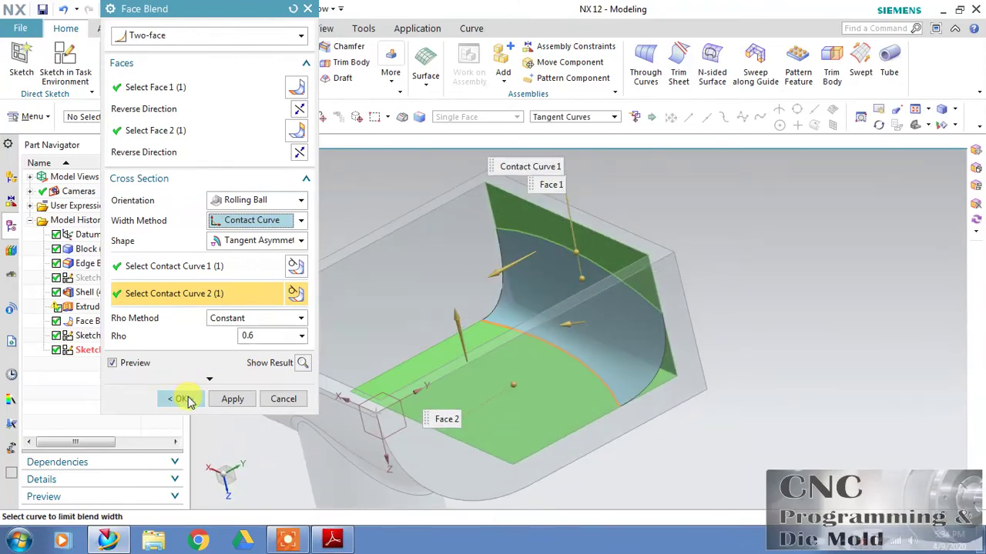
{"action": "left_click", "coordinate": [183, 400]}
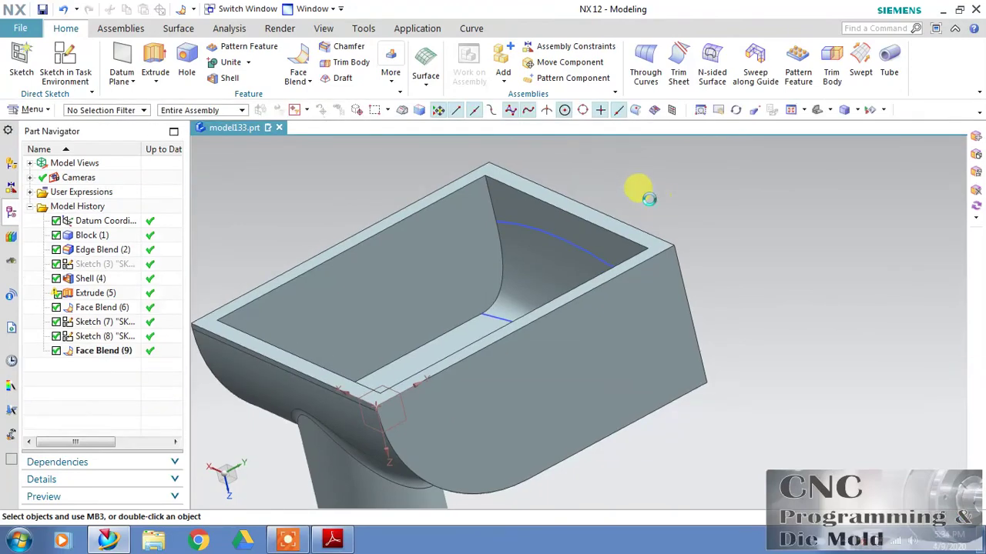
- Examine the blend's profile in a one-plane X section offset to about 30.6 mm and discard the section
{"action": "middle_click_drag", "start_coordinate": [638, 193], "coordinate": [668, 208]}
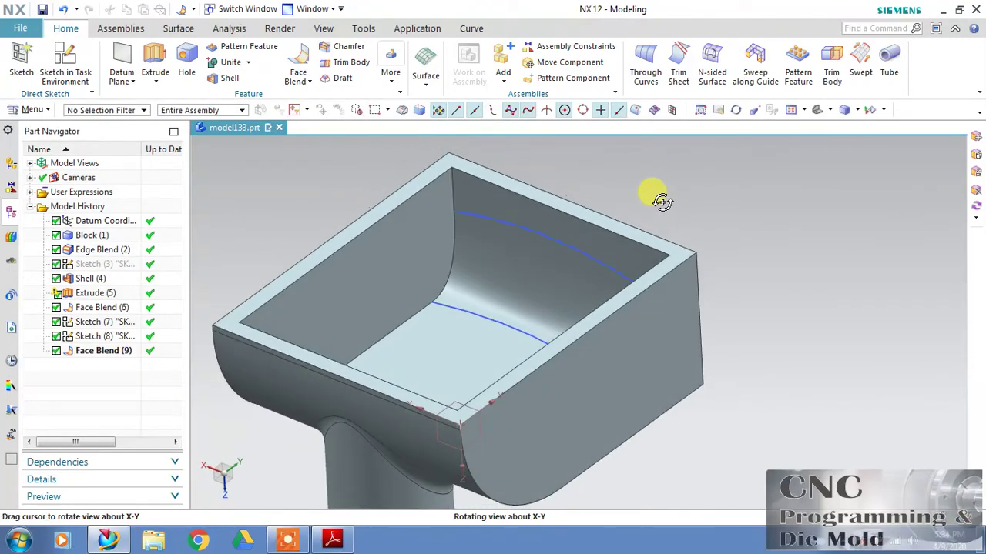
{"action": "middle_click_drag", "start_coordinate": [663, 201], "coordinate": [660, 208]}
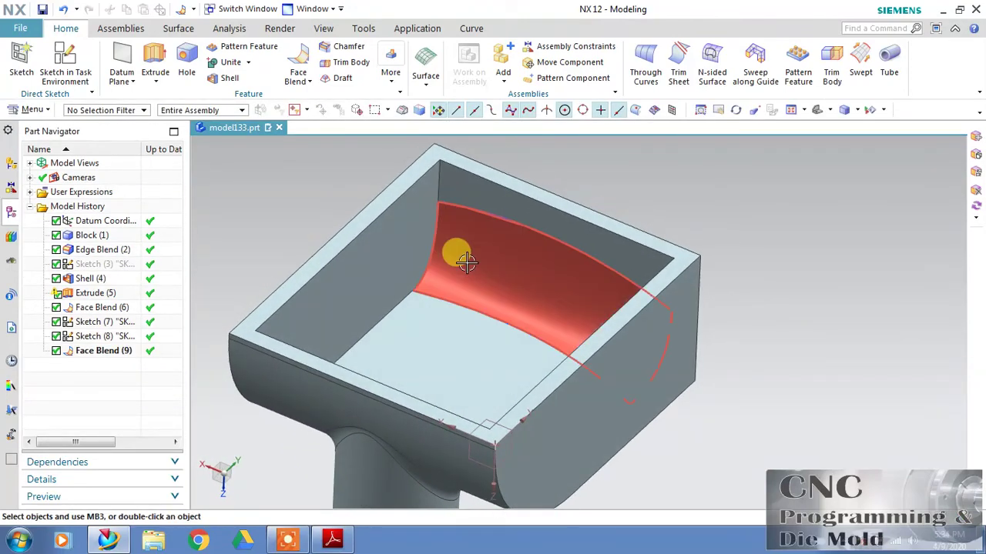
{"action": "left_click", "coordinate": [44, 110]}
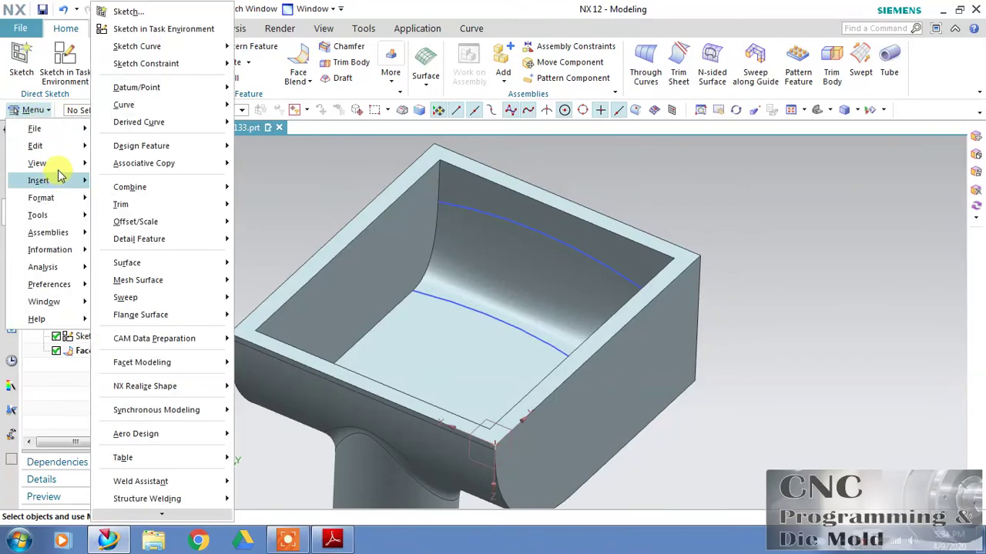
{"action": "mouse_move", "coordinate": [37, 163]}
{"action": "mouse_move", "coordinate": [213, 185]}
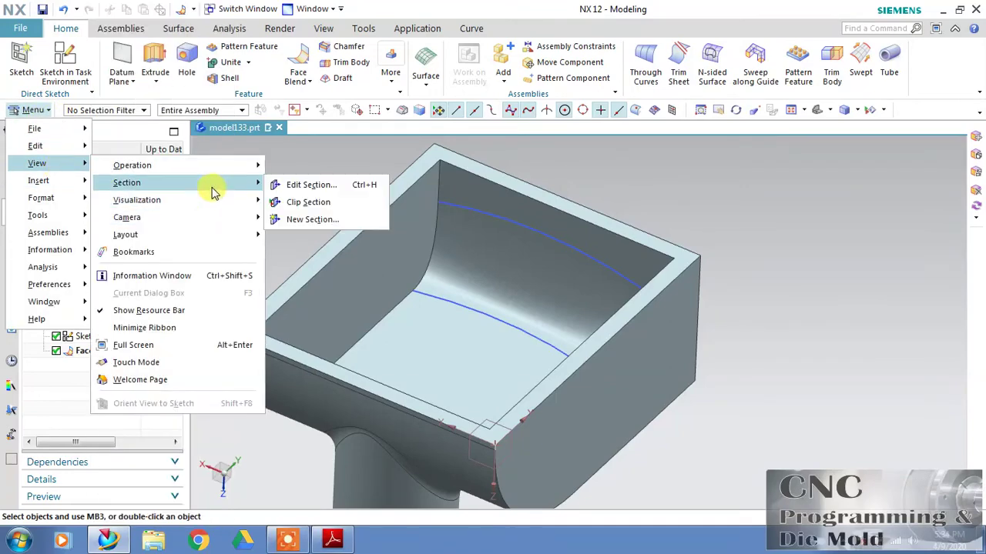
{"action": "left_click", "coordinate": [298, 202]}
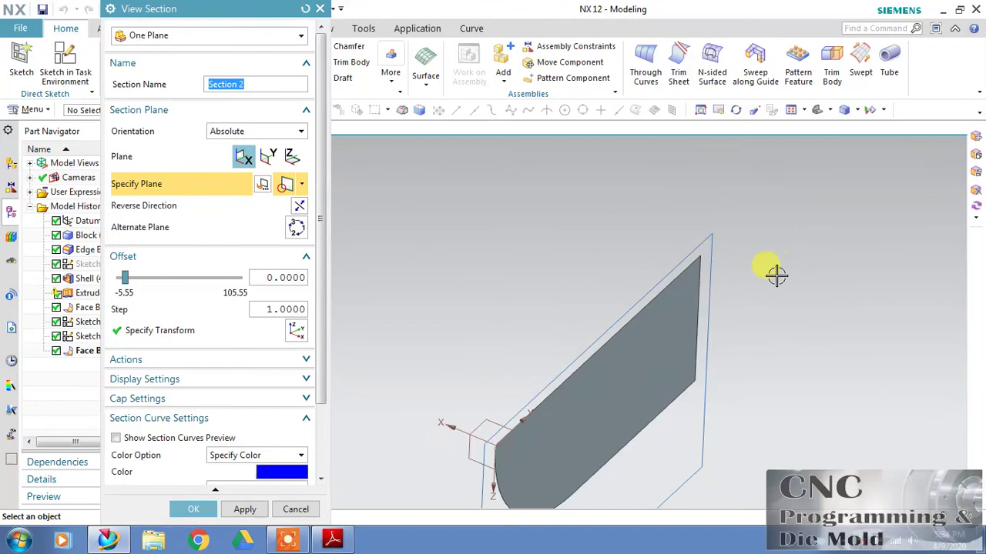
{"action": "middle_click_drag", "start_coordinate": [497, 312], "coordinate": [539, 282]}
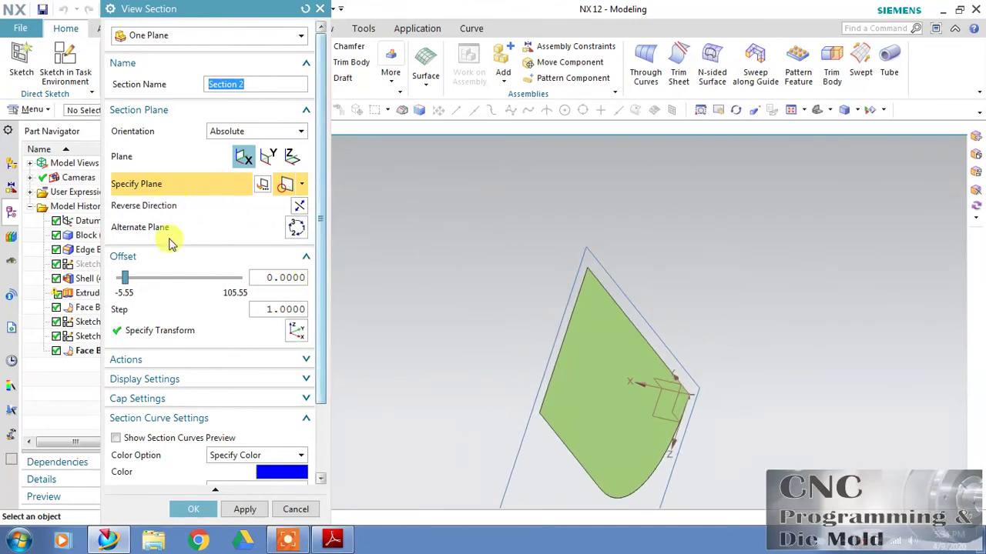
{"action": "left_click_drag", "start_coordinate": [131, 281], "coordinate": [172, 285]}
{"action": "middle_click_drag", "start_coordinate": [700, 269], "coordinate": [732, 269]}
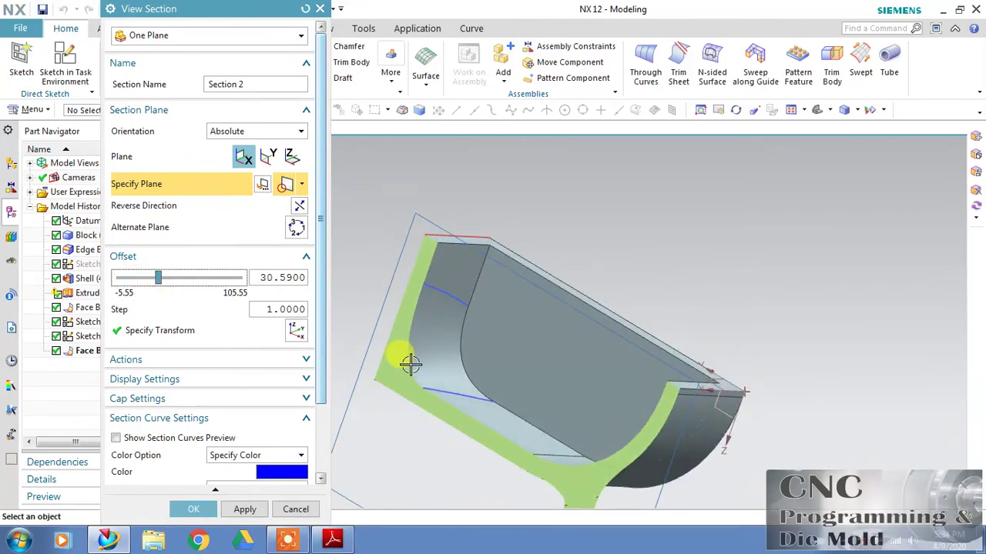
{"action": "left_click", "coordinate": [296, 512]}
{"action": "middle_click_drag", "start_coordinate": [700, 269], "coordinate": [608, 233]}
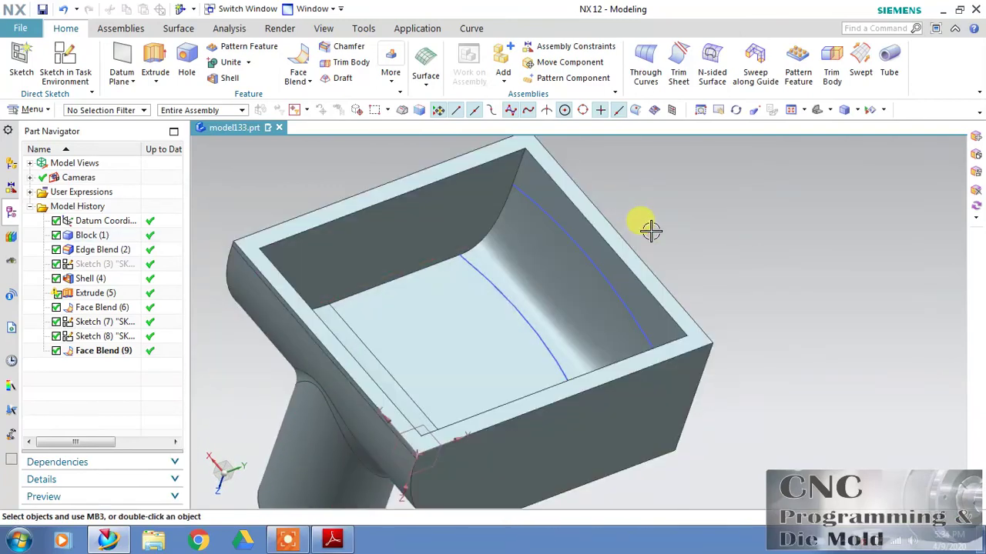